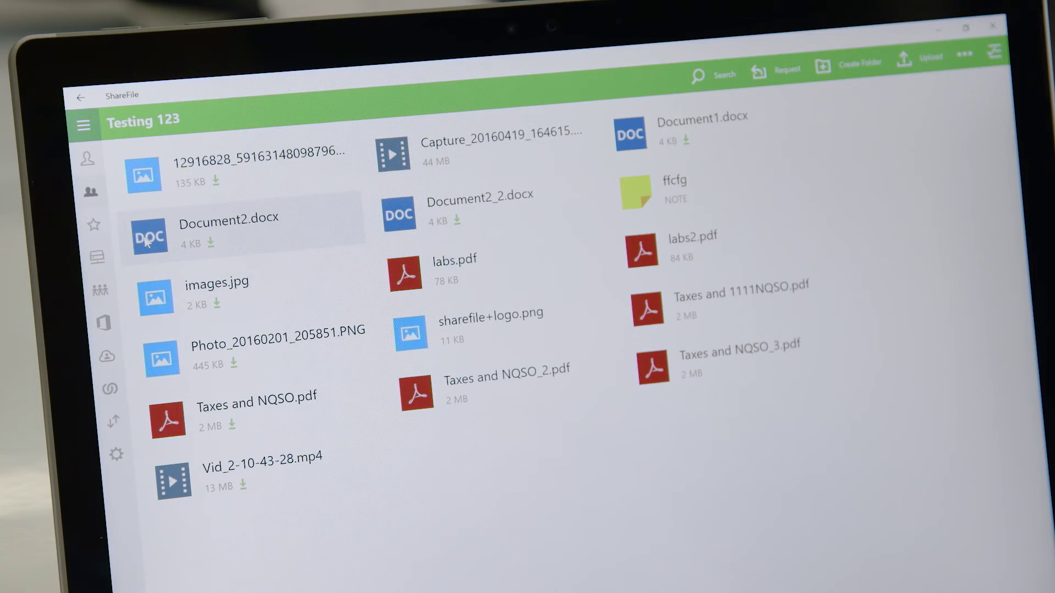
left_click(146, 240)
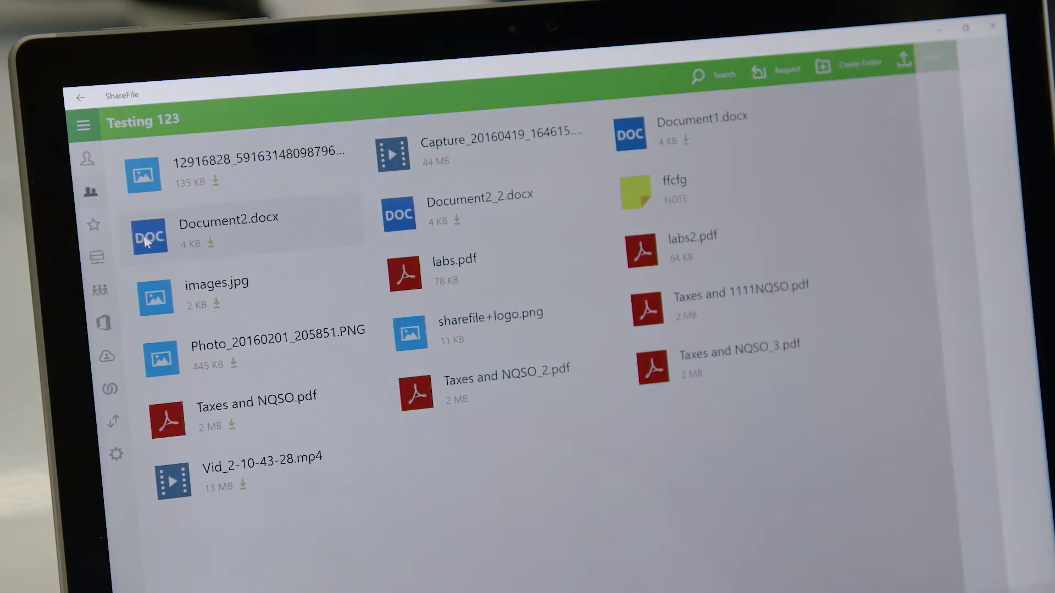
left_click(863, 248)
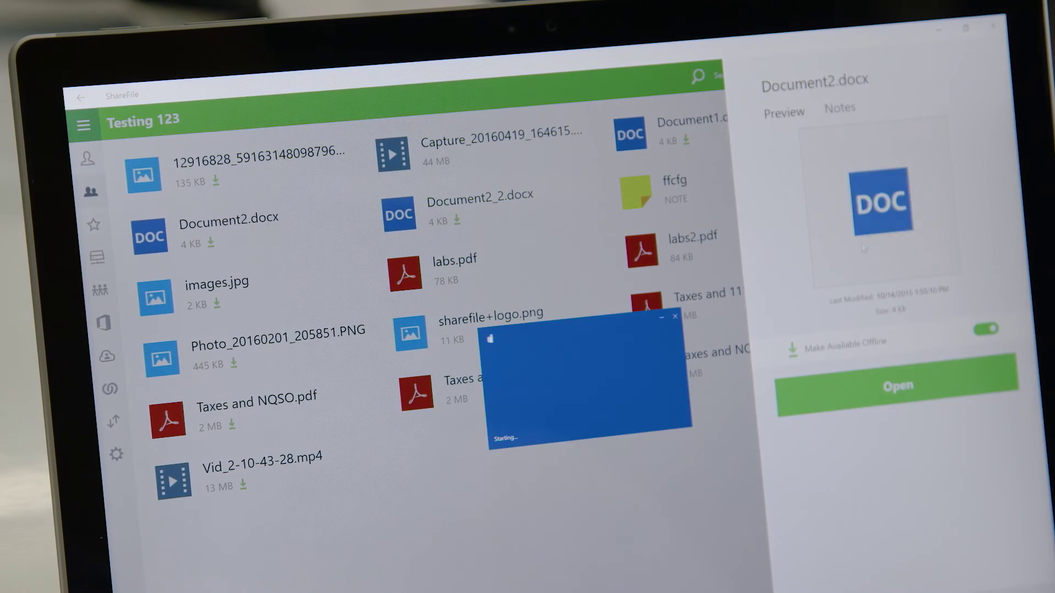